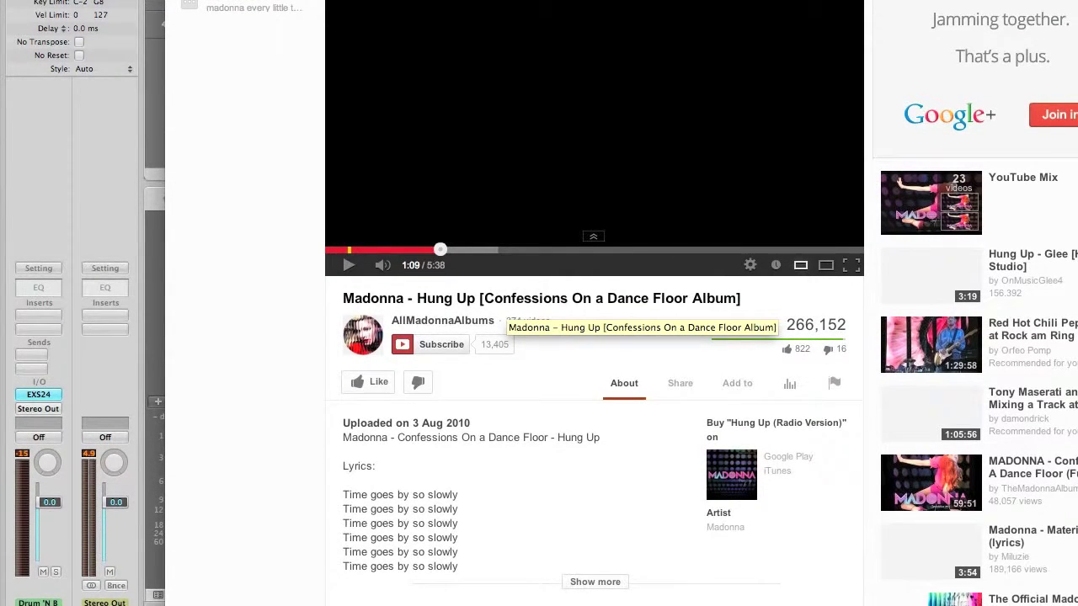
# Step: Play the Madonna "Hung Up" reference video, and play the four-track loop in Logic Pro for comparison
pyautogui.click(349, 265)
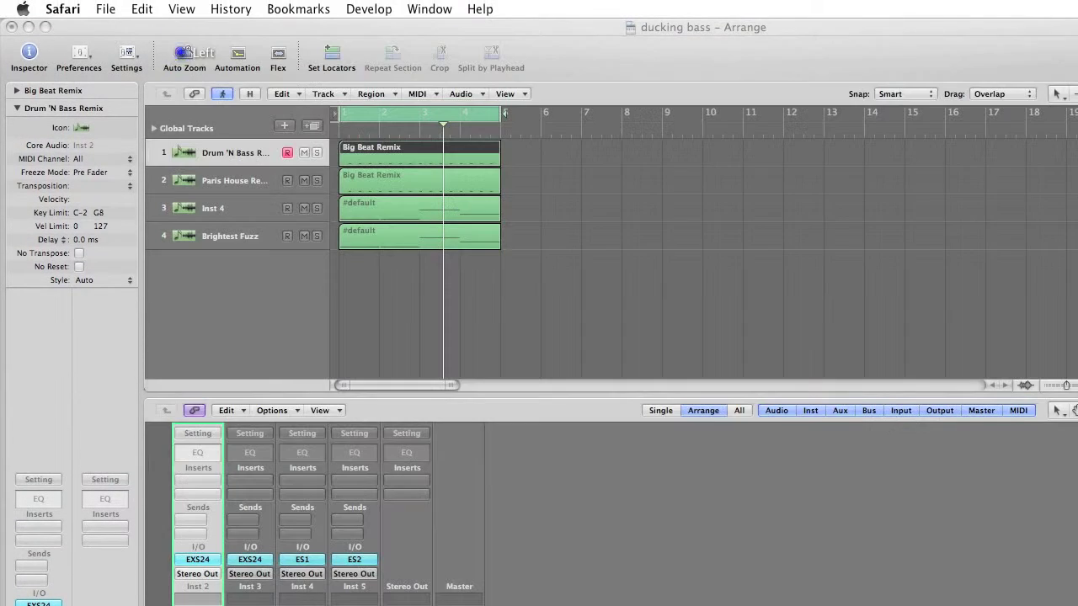
pyautogui.click(183, 51)
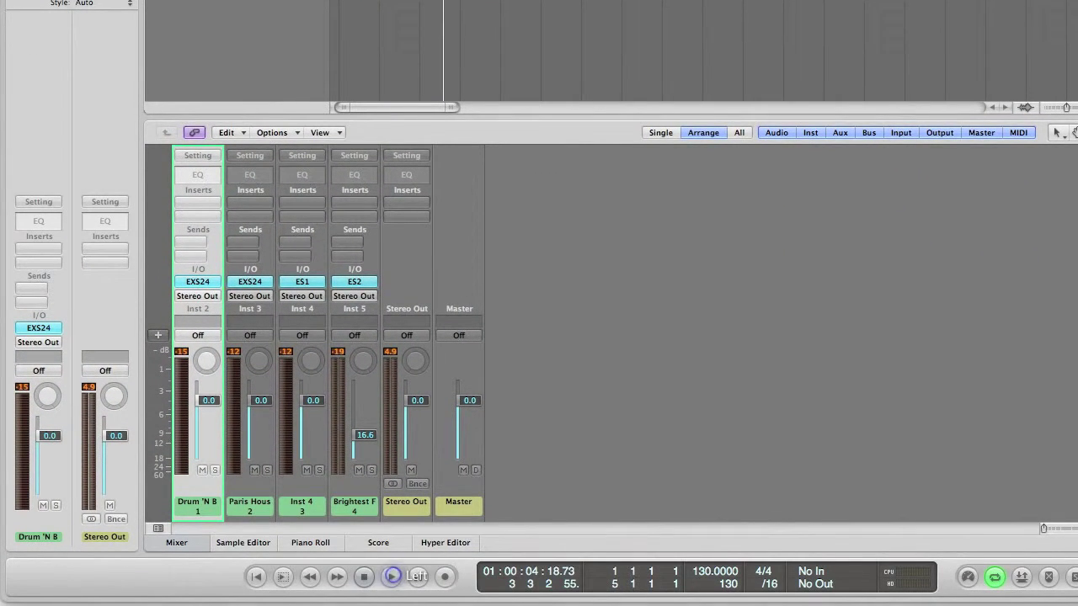
pyautogui.press('space')
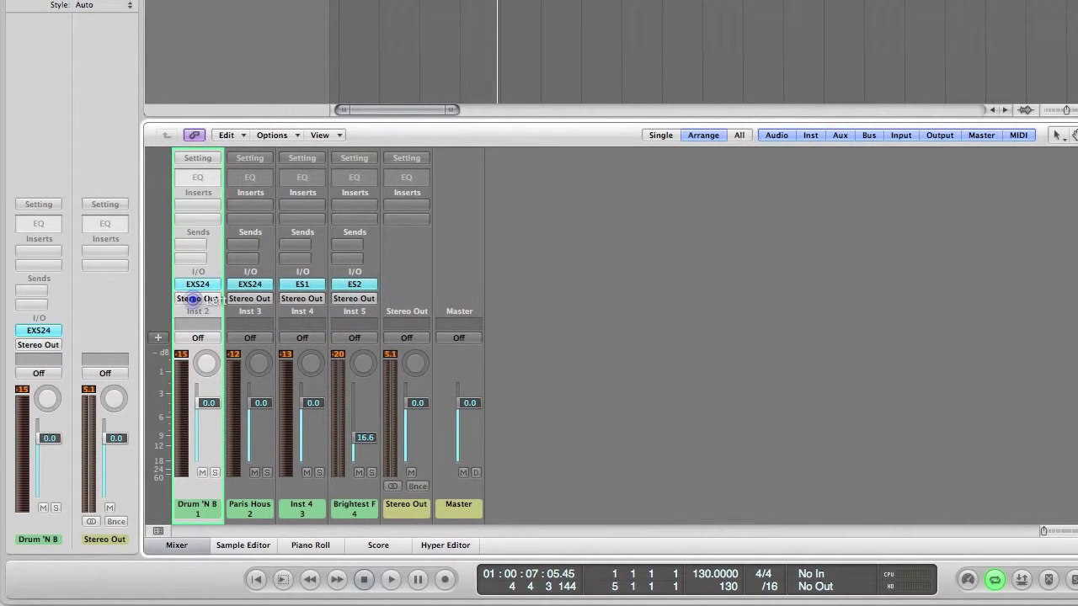
# Step: Route the outputs of the two drum tracks, Drum 'N Bass and Paris House, to Bus 1
pyautogui.click(197, 295)
pyautogui.moveTo(202, 350)
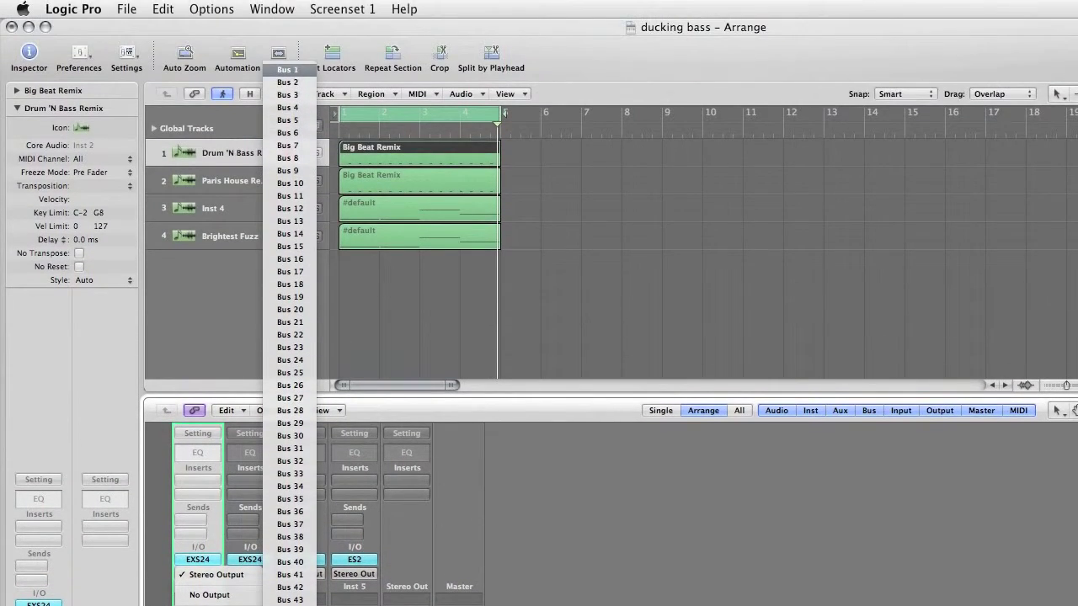
pyautogui.click(287, 71)
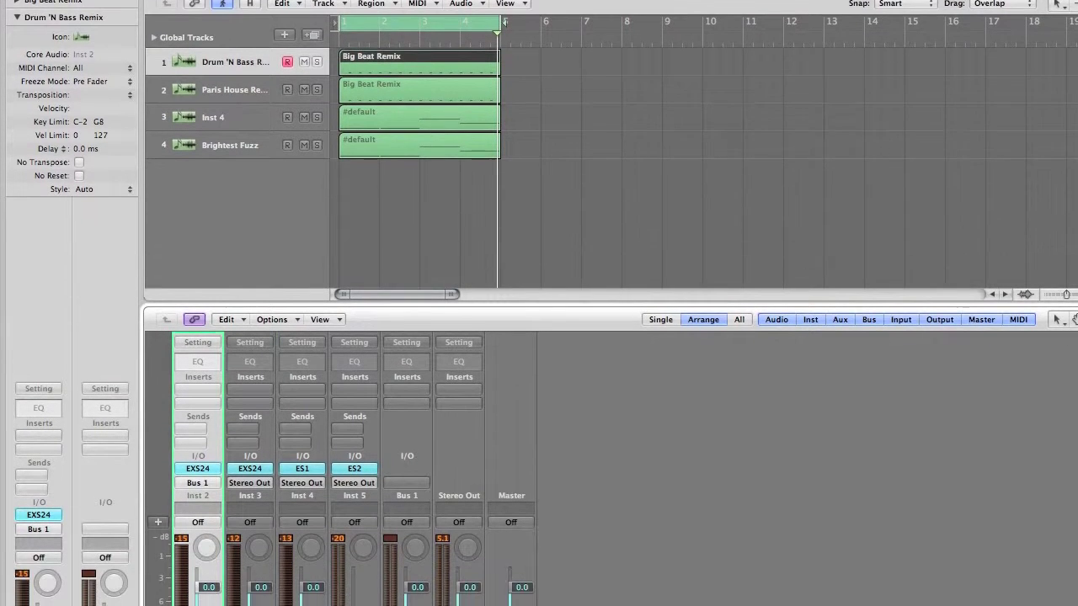
pyautogui.click(249, 574)
pyautogui.moveTo(261, 453)
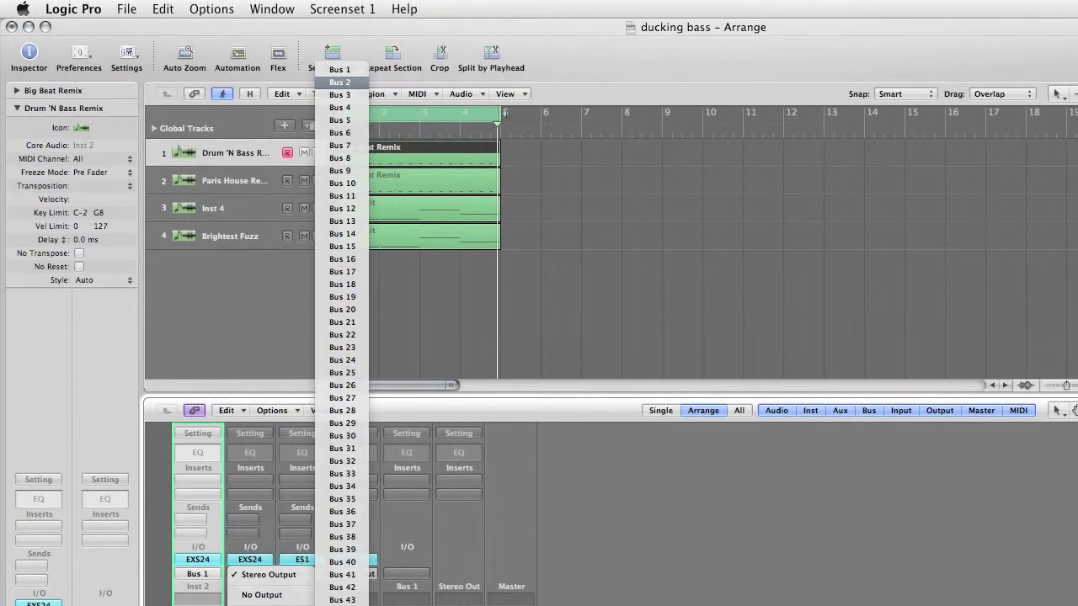
pyautogui.click(343, 74)
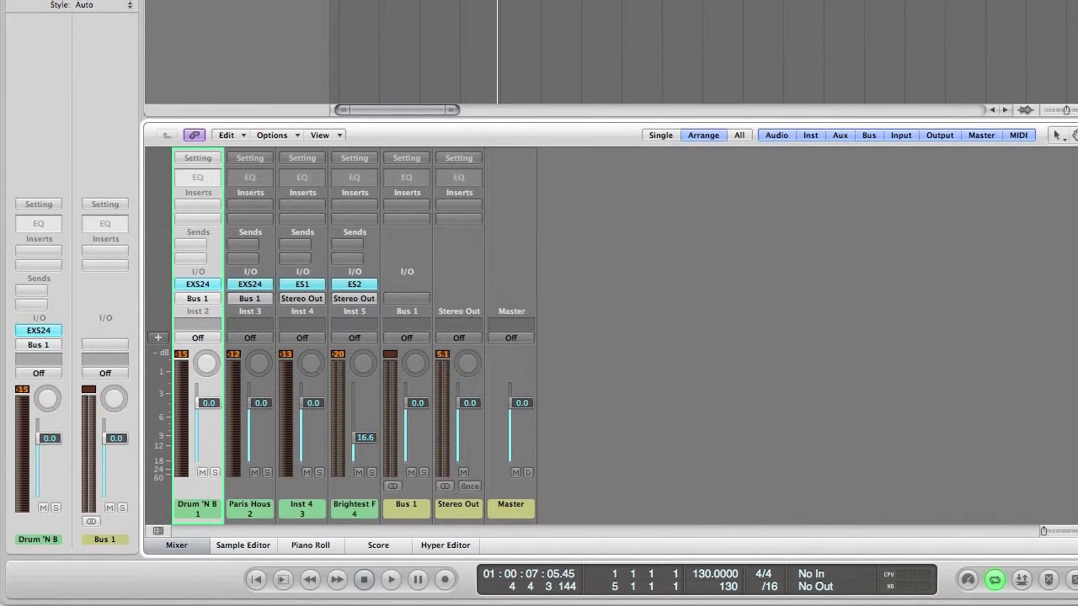
# Step: Route the outputs of the Inst 4 and Brightest Fuzz synth tracks to Bus 2
pyautogui.click(301, 296)
pyautogui.moveTo(301, 355)
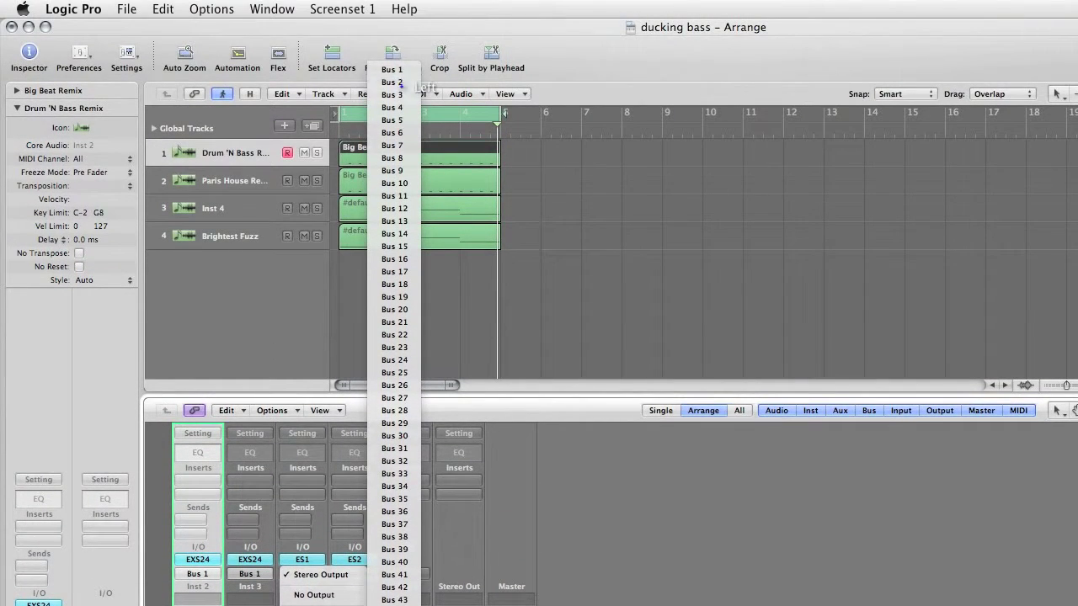
pyautogui.click(401, 83)
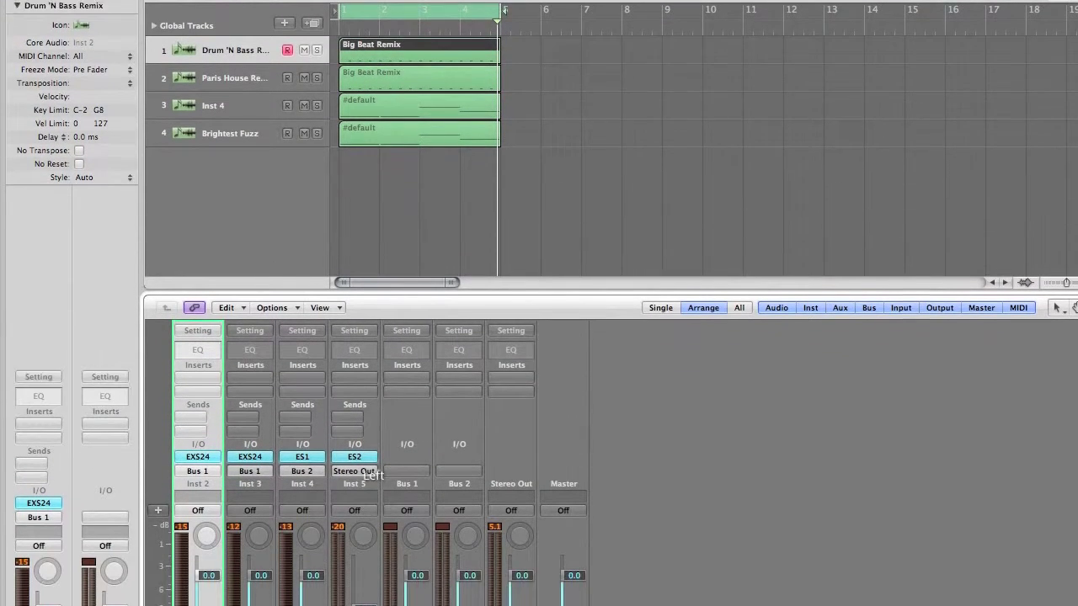
pyautogui.click(351, 575)
pyautogui.moveTo(353, 487)
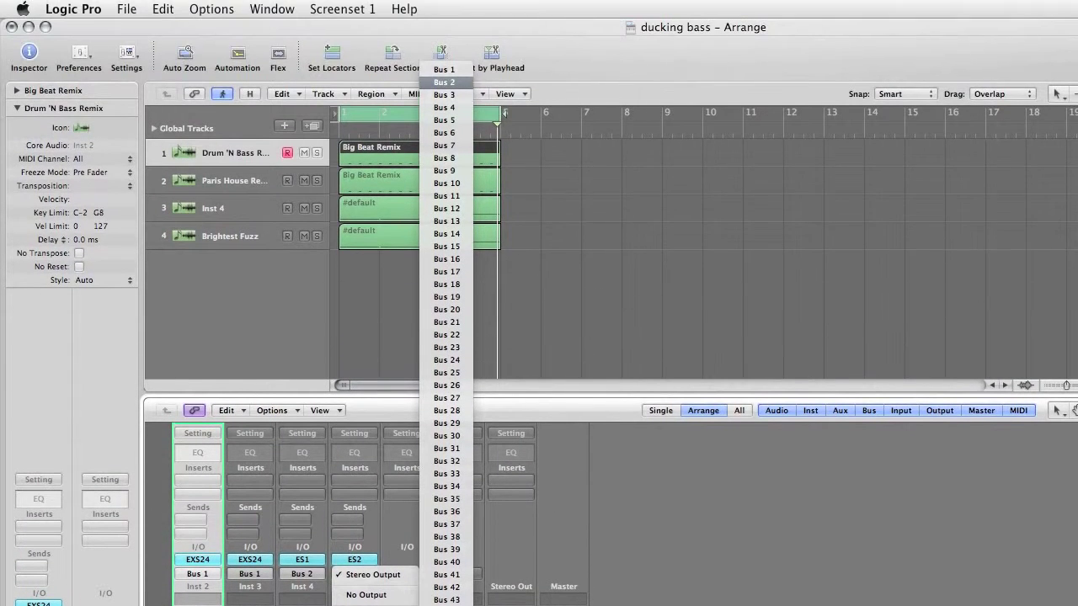
pyautogui.click(451, 83)
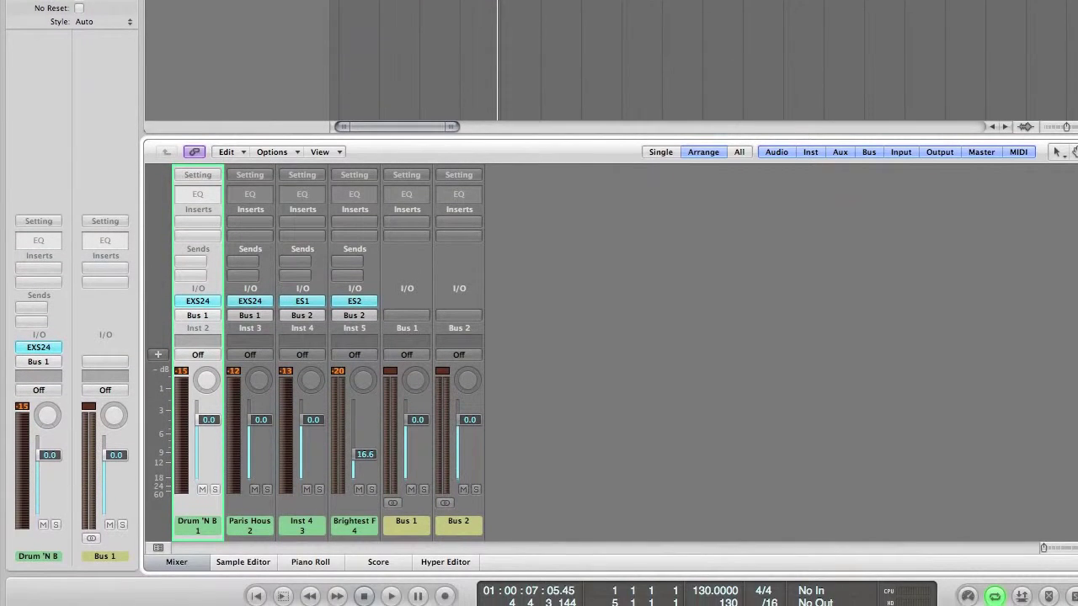
# Step: Set the outputs of the Bus 1 and Bus 2 channels to Stereo Output while the loop plays
pyautogui.press('space')
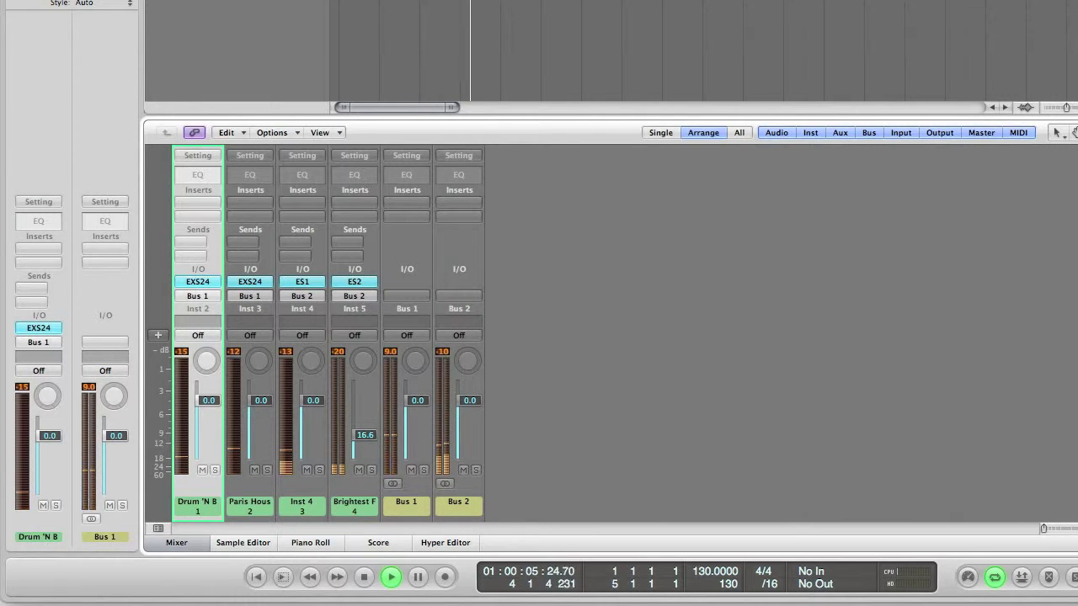
pyautogui.click(406, 296)
pyautogui.moveTo(404, 312)
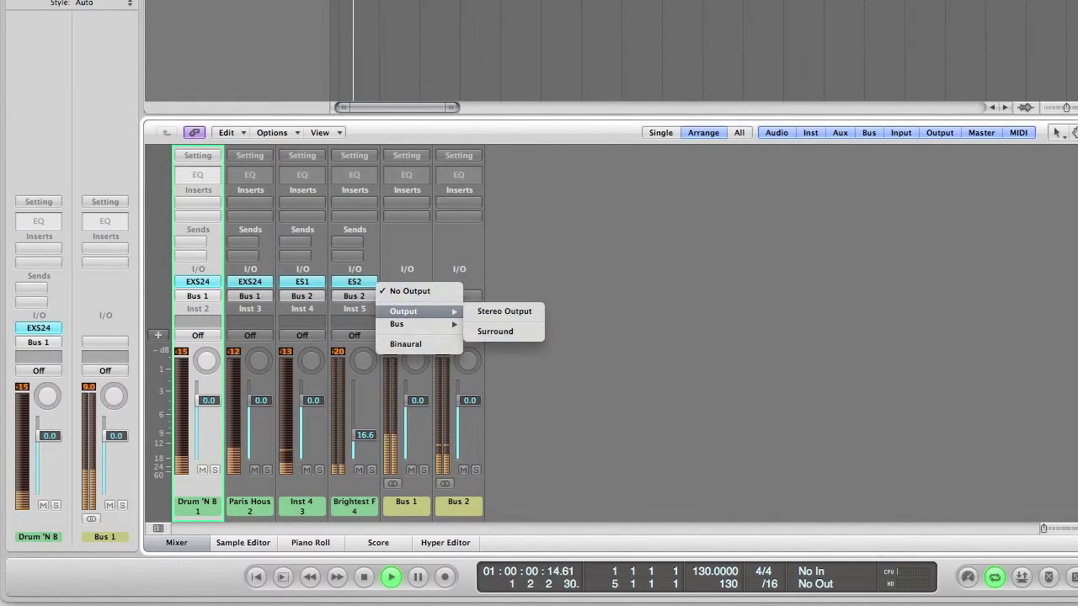
pyautogui.click(510, 311)
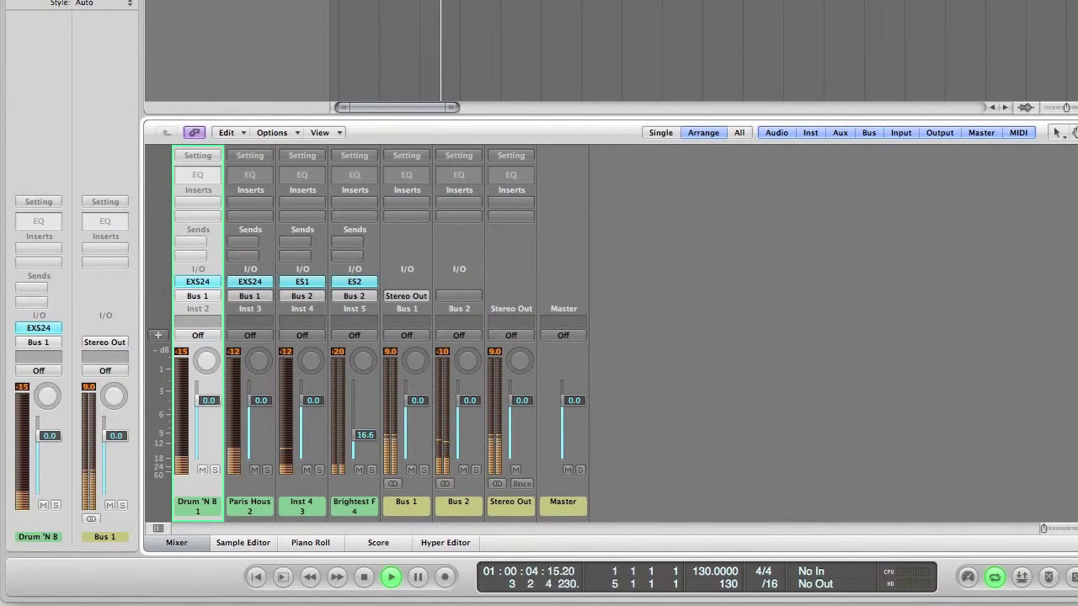
pyautogui.click(459, 295)
pyautogui.moveTo(456, 311)
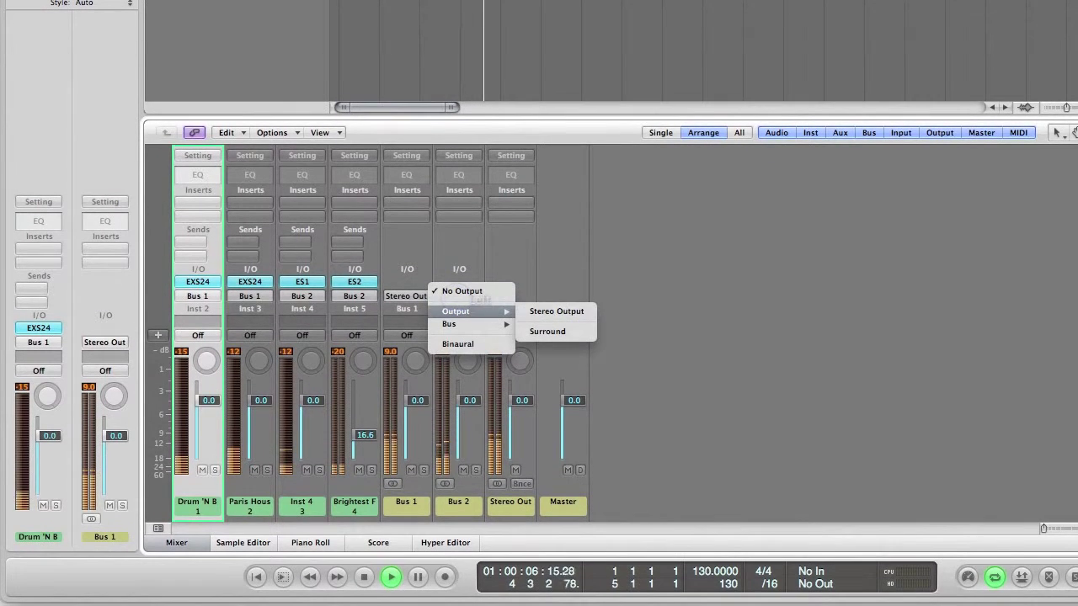
pyautogui.click(556, 311)
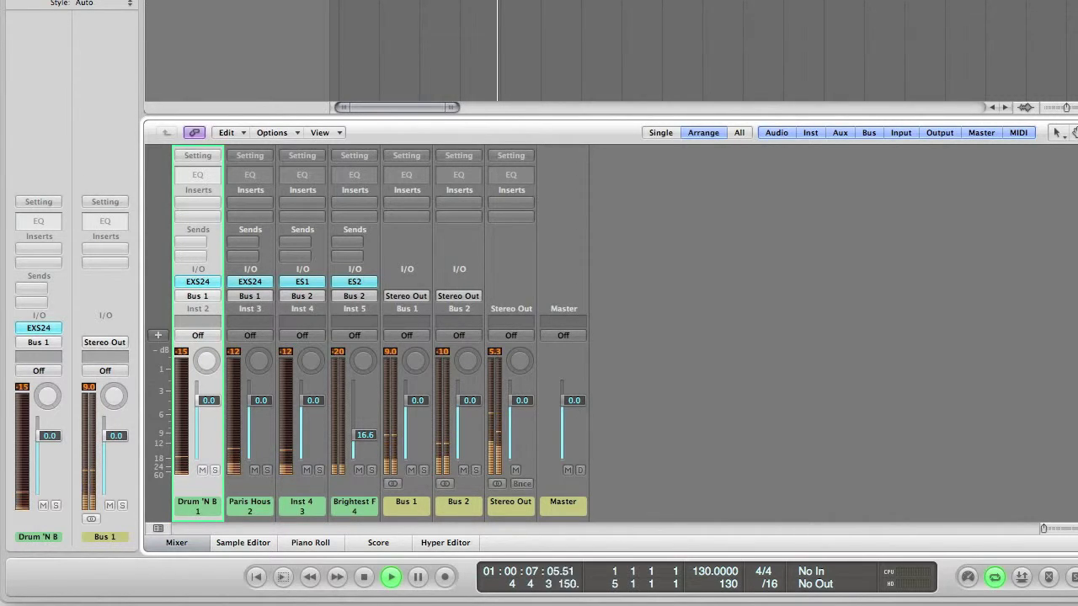
pyautogui.press('space')
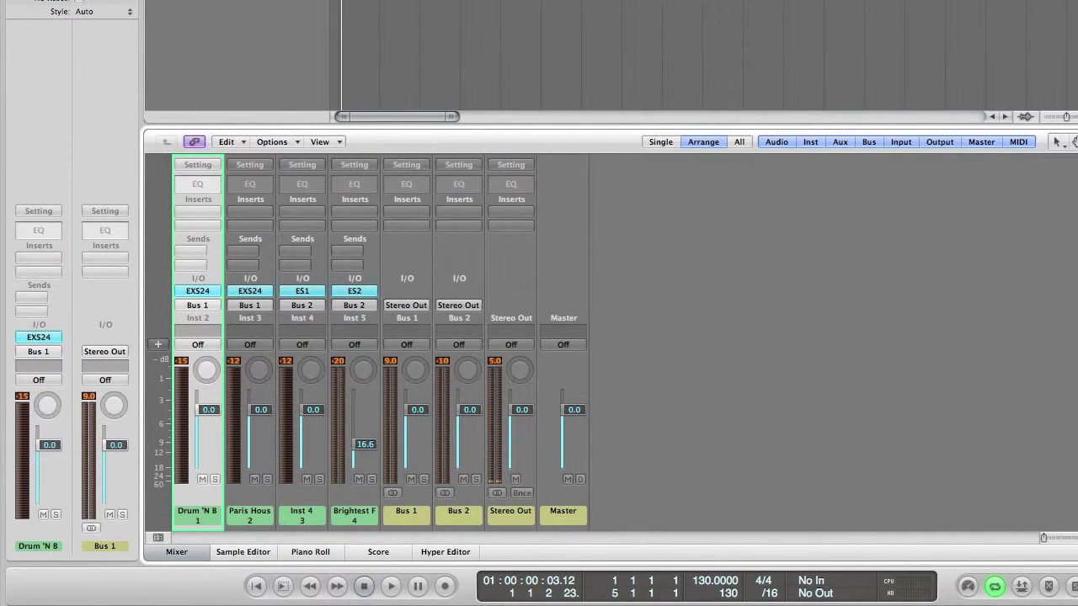
# Step: Insert a stereo Compressor on the Bus 2 channel and move its window clear of the inserts
pyautogui.click(459, 203)
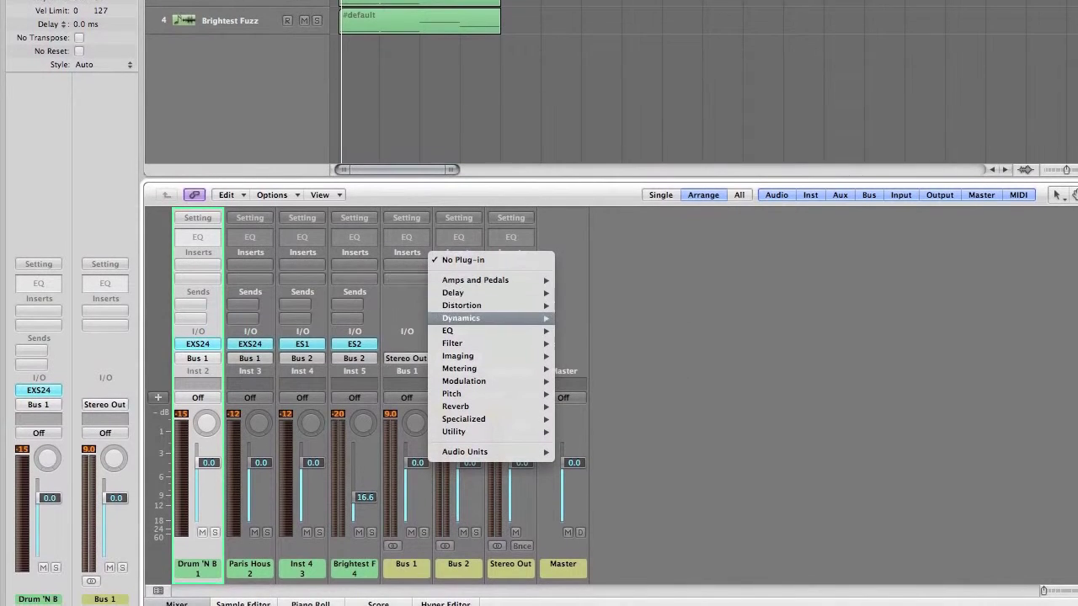
pyautogui.moveTo(461, 318)
pyautogui.moveTo(593, 331)
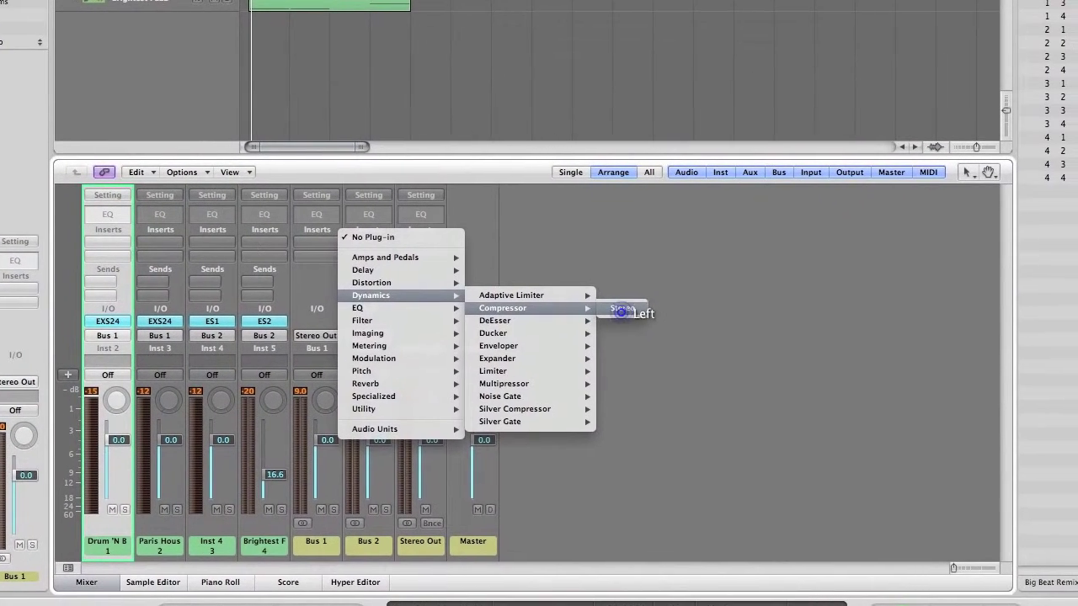
pyautogui.click(699, 318)
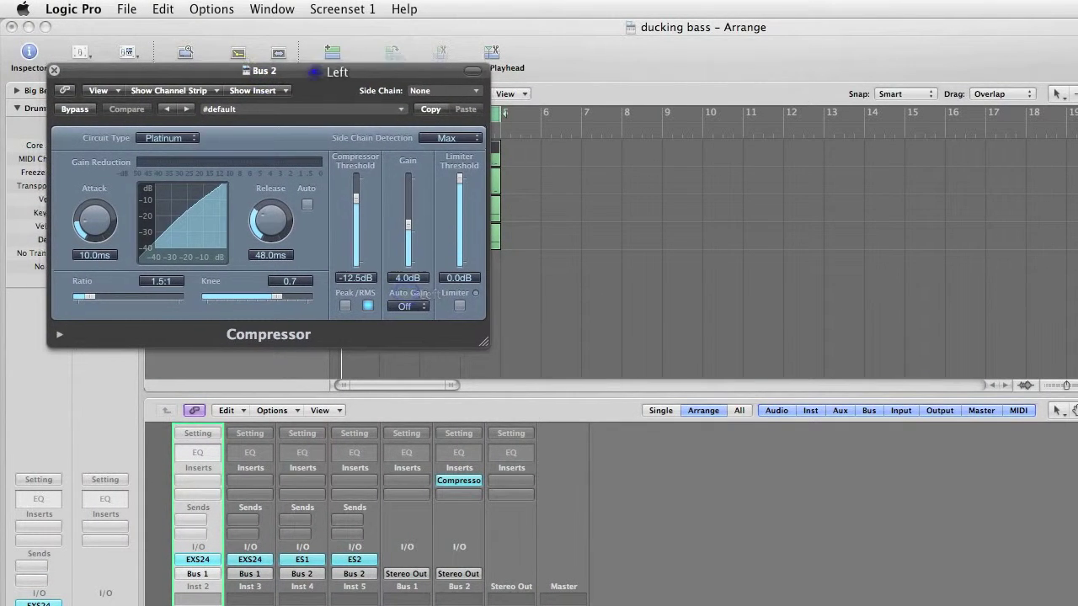
pyautogui.moveTo(324, 68); pyautogui.dragTo(584, 347)
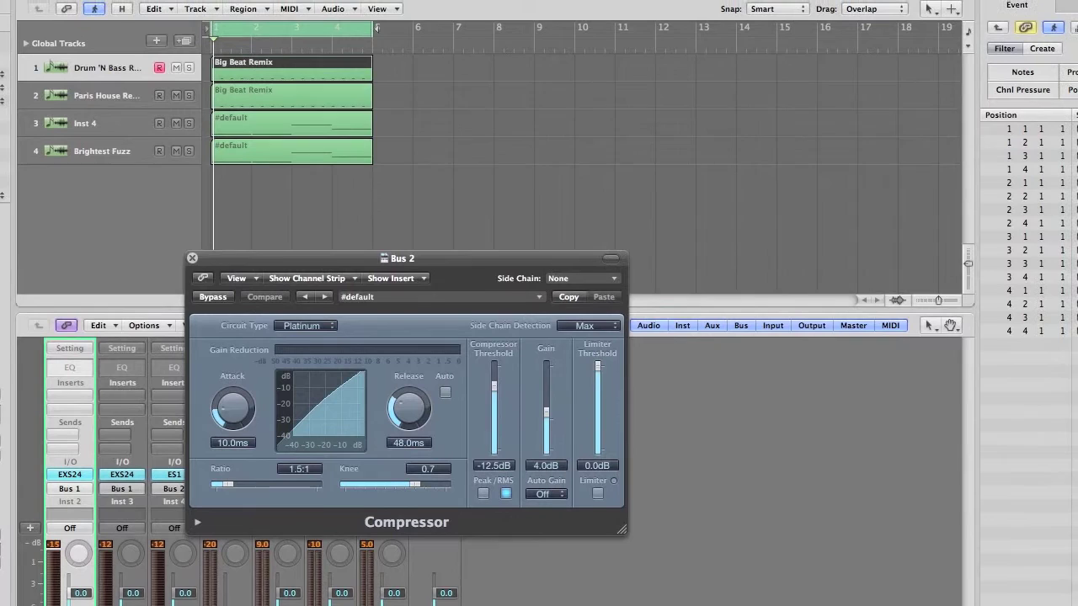
# Step: Set the Bus 2 compressor's side chain to Bus 1 and play the loop with the bus channels uncovered
pyautogui.click(590, 278)
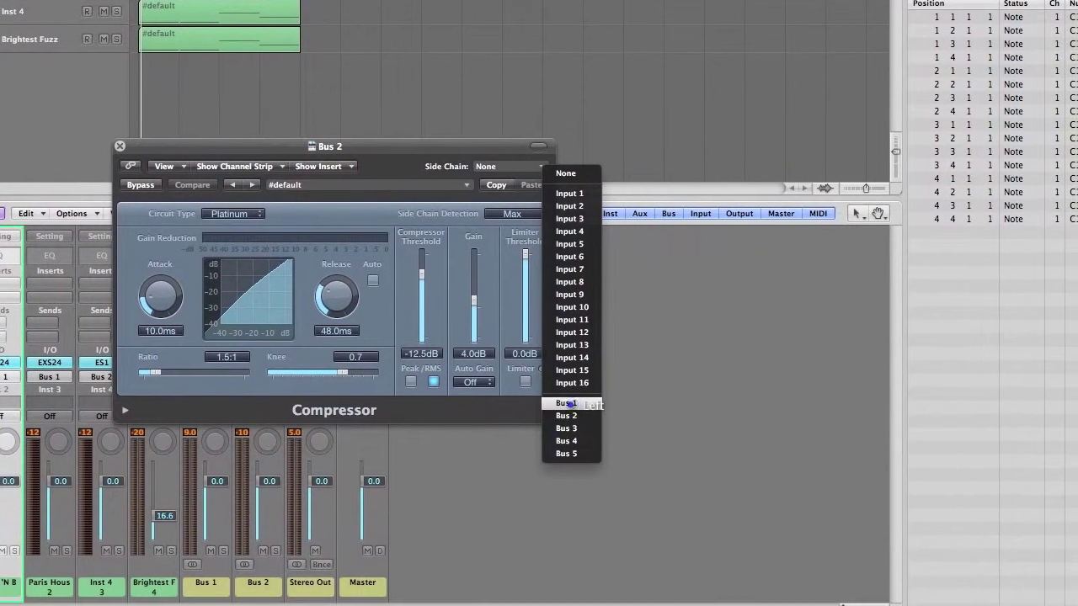
pyautogui.click(583, 463)
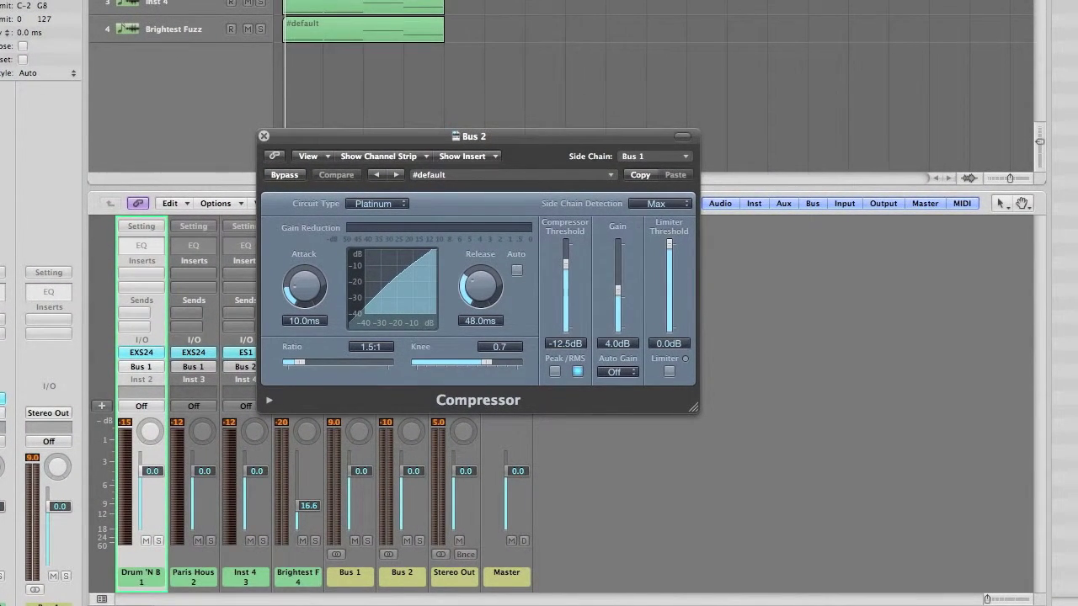
pyautogui.press('space')
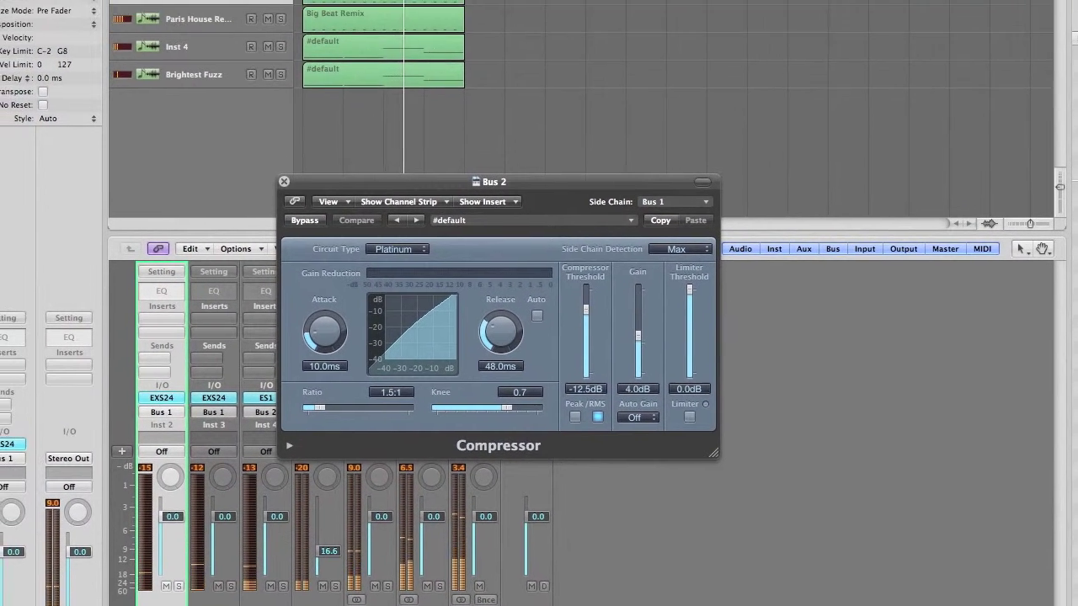
pyautogui.moveTo(469, 142)
pyautogui.mouseDown()
pyautogui.moveTo(639, 197)
pyautogui.moveTo(712, 175)
pyautogui.mouseUp()
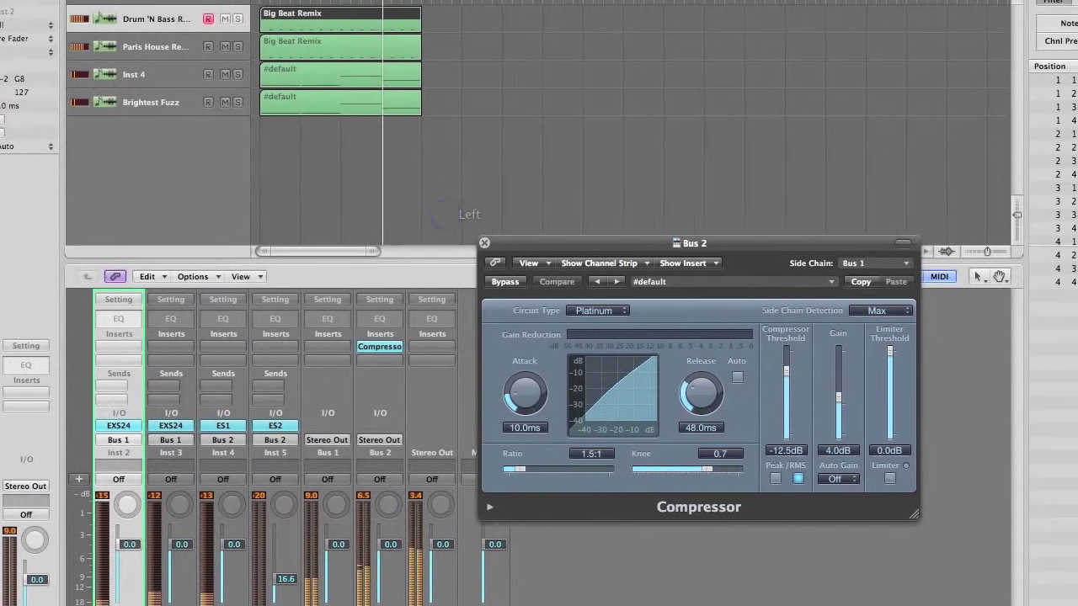
pyautogui.moveTo(692, 244); pyautogui.dragTo(652, 241)
pyautogui.press('space')
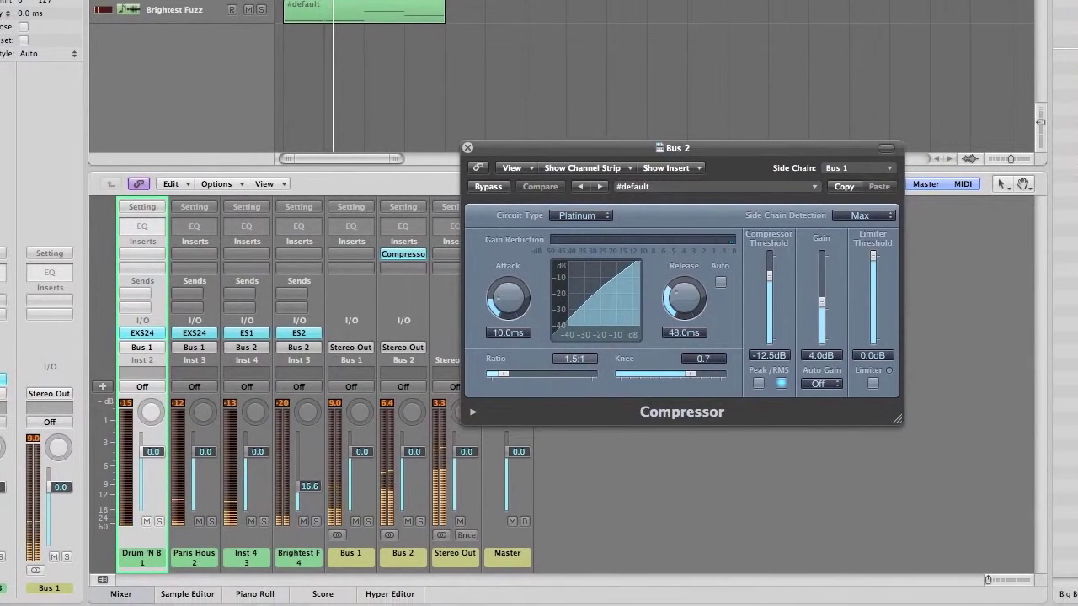
# Step: Set the Bus 2 compressor's ratio to 5.2:1 and its threshold to -43.0 dB
pyautogui.moveTo(490, 402); pyautogui.dragTo(513, 402)
pyautogui.moveTo(505, 366); pyautogui.dragTo(542, 366)
pyautogui.moveTo(662, 272); pyautogui.dragTo(662, 298)
pyautogui.moveTo(591, 304); pyautogui.dragTo(591, 311)
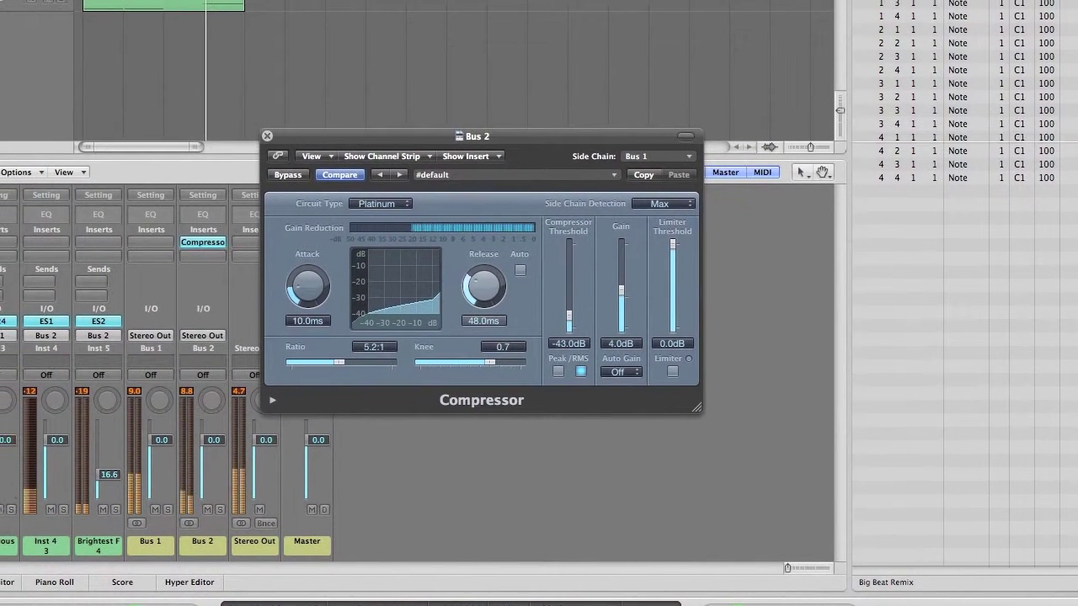
# Step: Shorten the compressor's release to 13.0 ms and adjust its threshold to -36.0 dB
pyautogui.click(452, 274)
pyautogui.moveTo(490, 288); pyautogui.dragTo(522, 309)
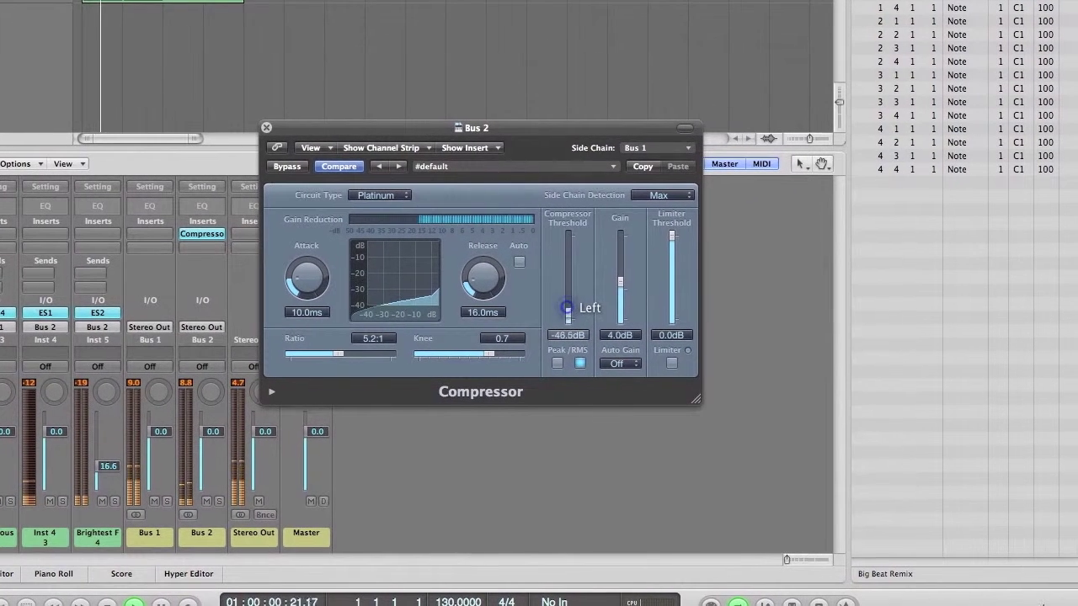
pyautogui.click(555, 312)
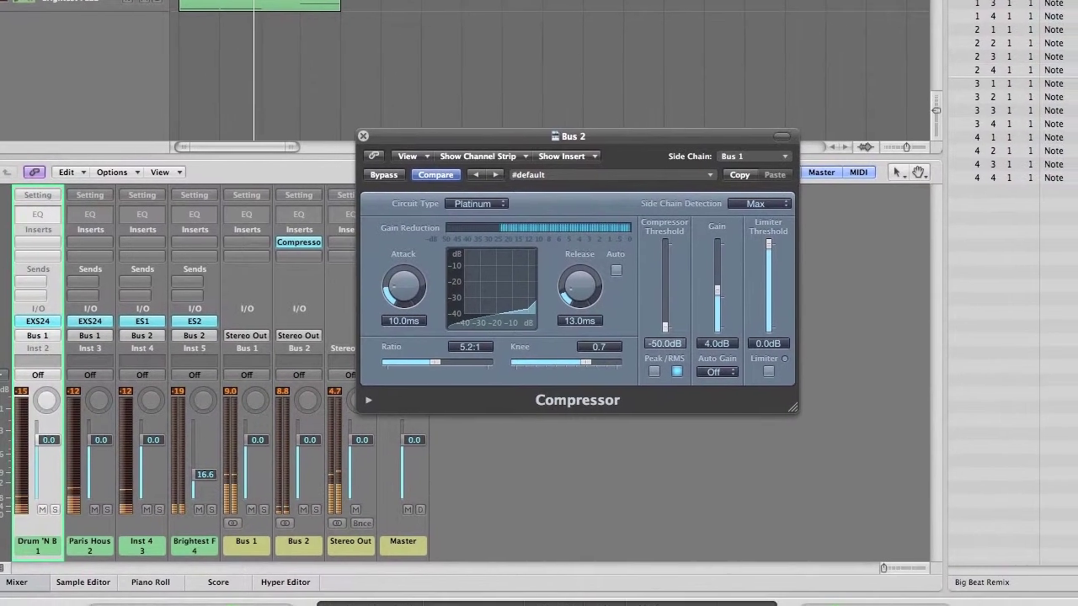
pyautogui.moveTo(717, 343); pyautogui.dragTo(717, 325)
pyautogui.moveTo(622, 320); pyautogui.dragTo(621, 302)
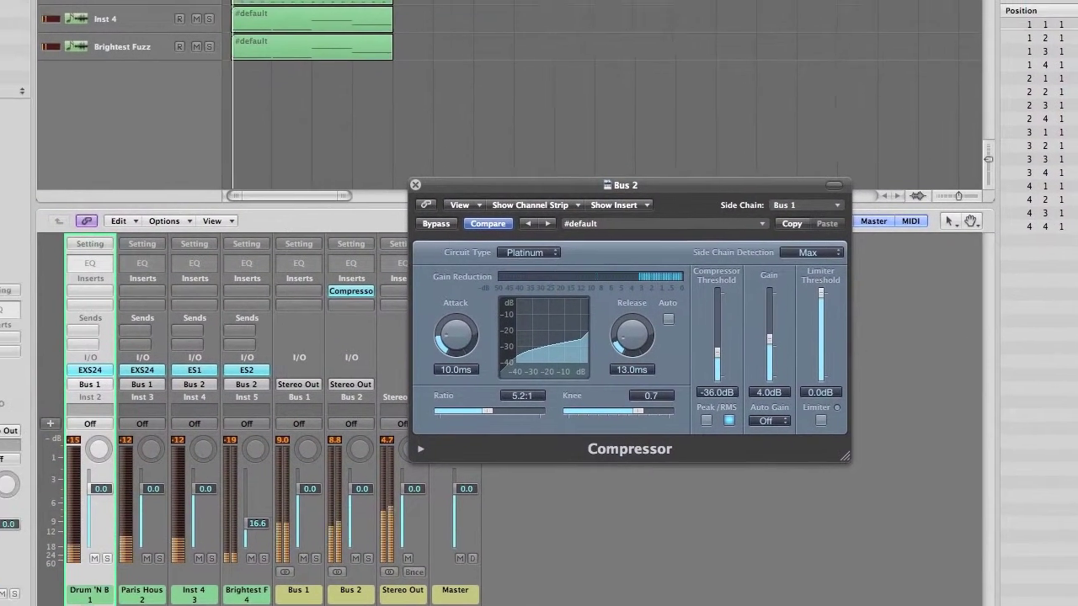